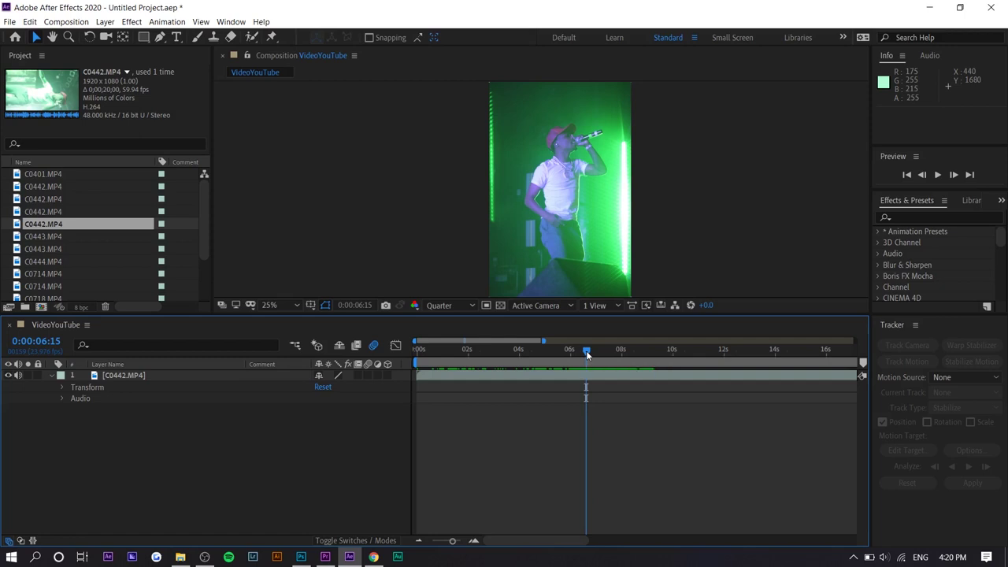
- Scrub the clip forward to 0:00:08:04 and select the C0442.MP4 layer
drag(586, 351, 625, 353)
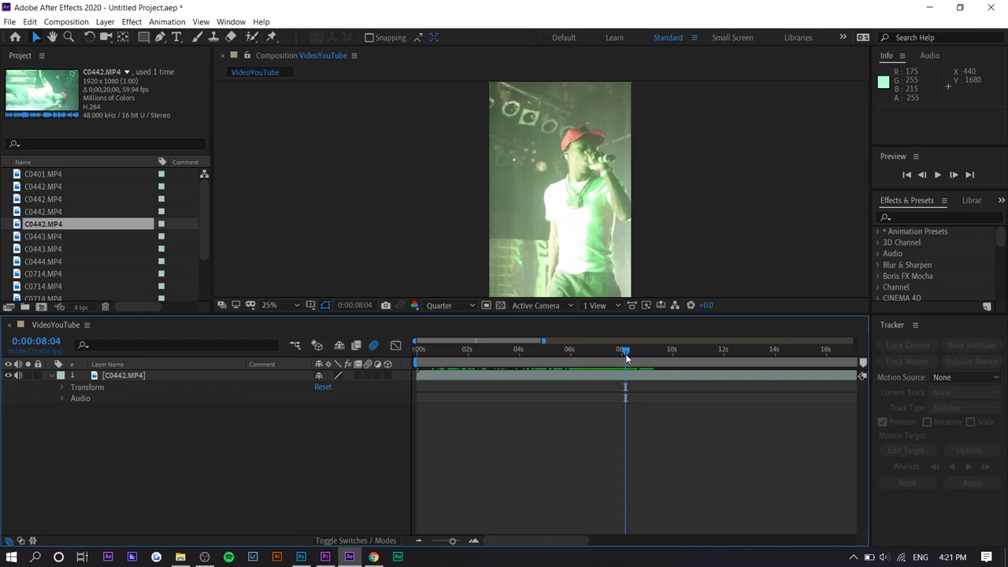
click(579, 377)
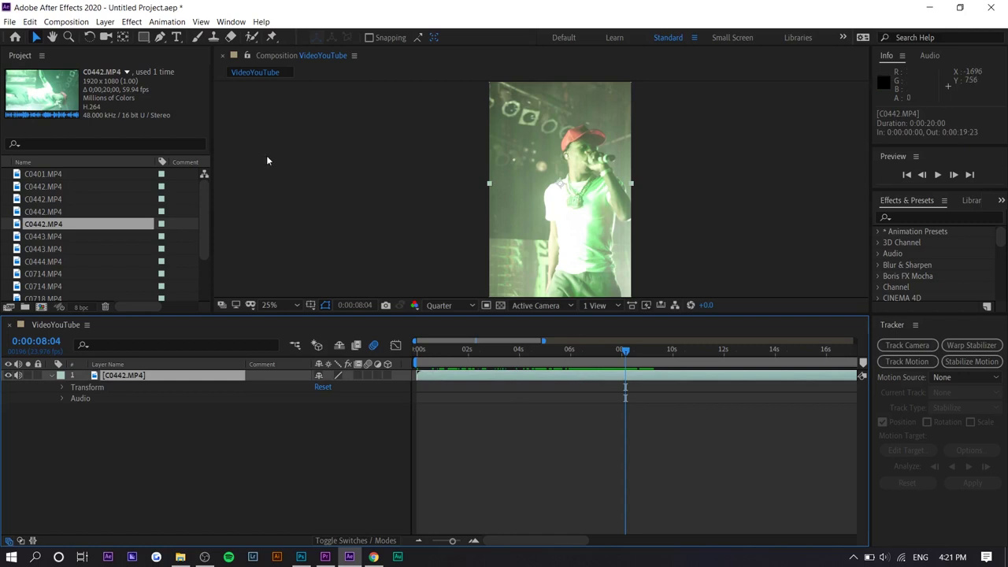
- Show the Tracker panel and start a Stabilize Motion track on C0442.MP4
click(244, 21)
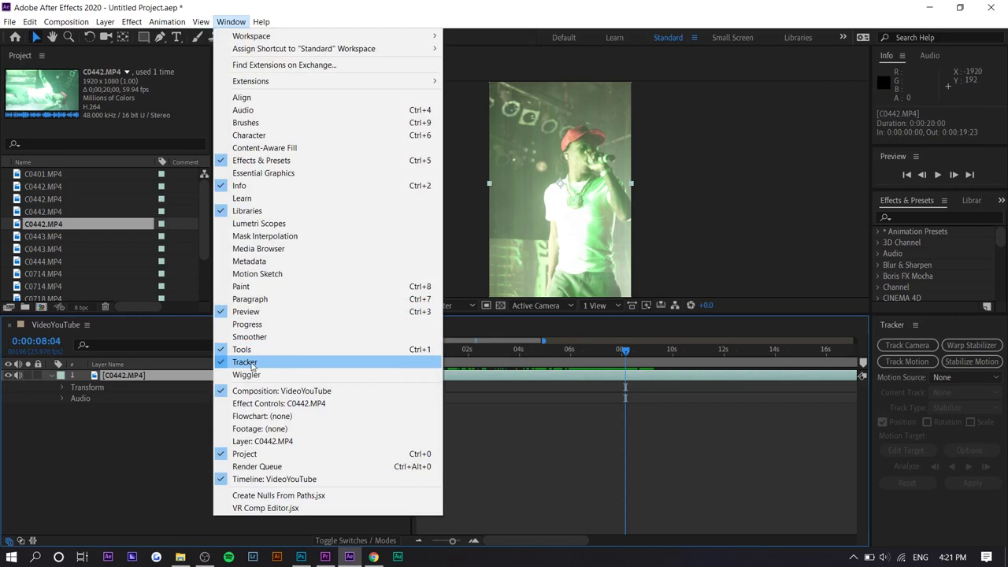
click(224, 364)
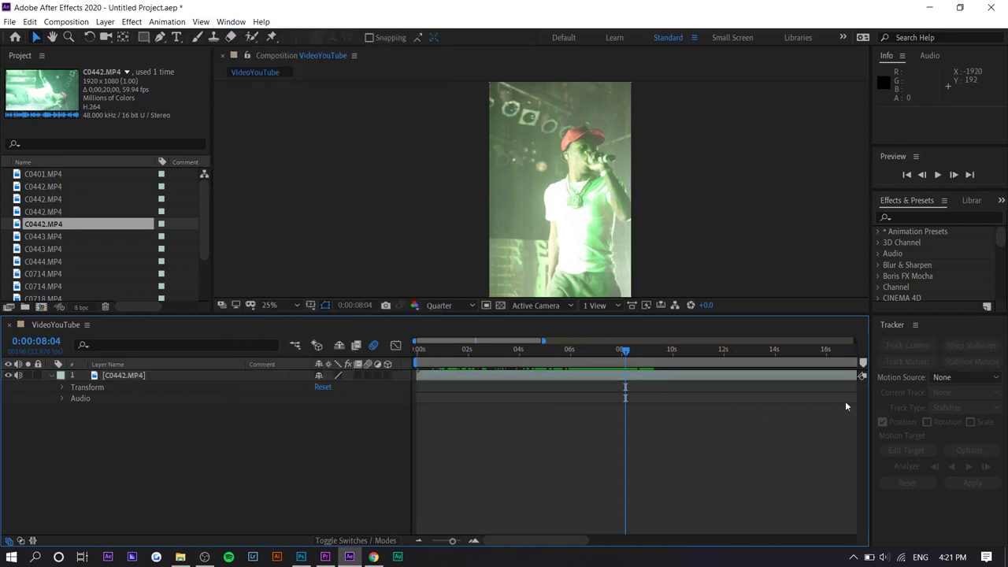
click(580, 376)
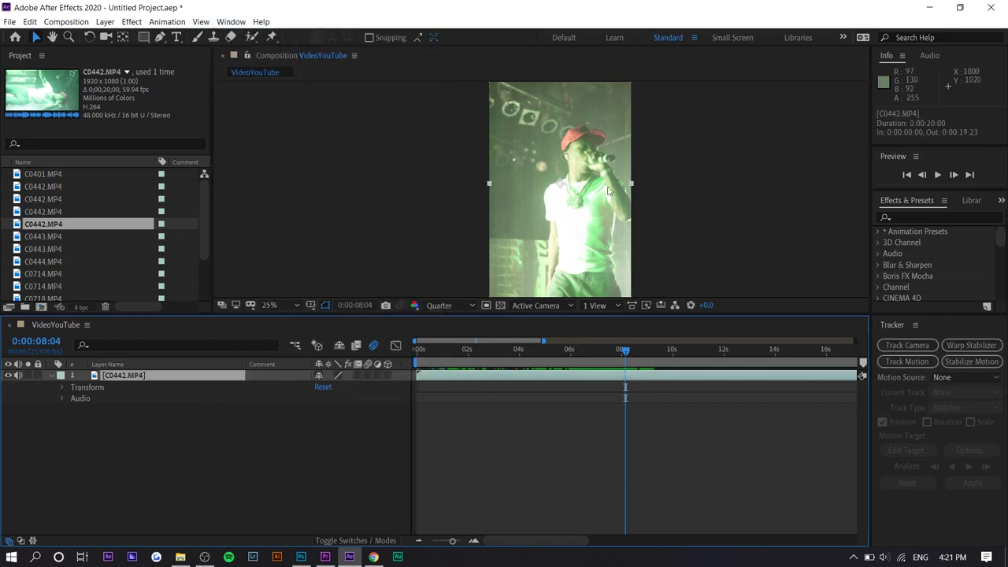
click(959, 361)
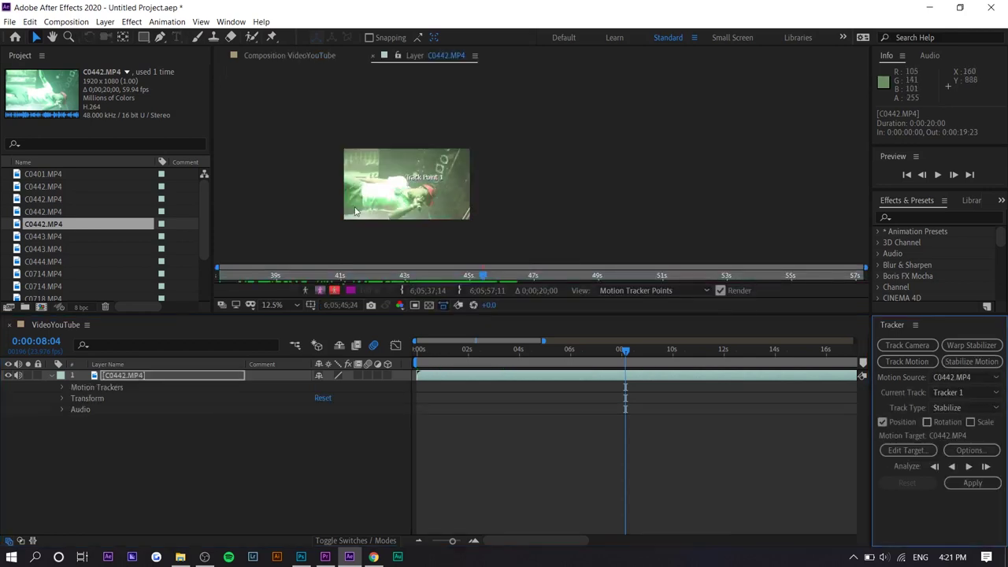
- Place Track Point 1 on the rapper's face at 0:00:06:03
scroll(355, 211, up, 4)
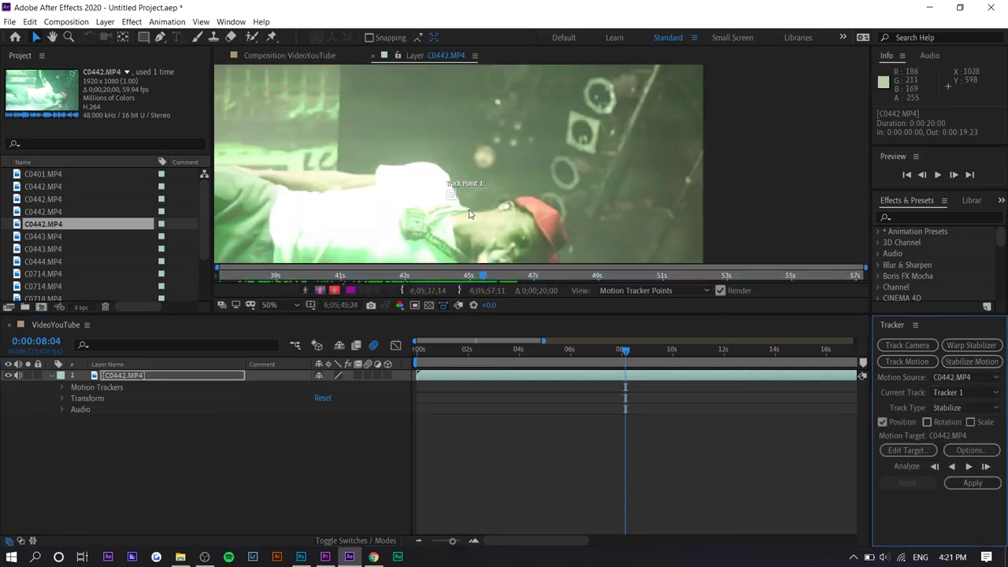
scroll(469, 213, up, 2)
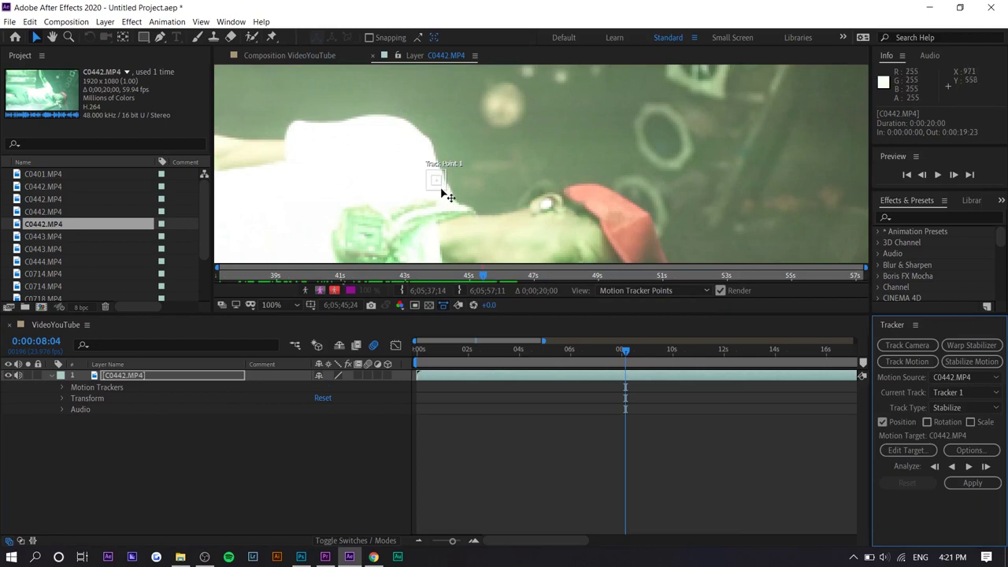
drag(440, 186, 597, 150)
drag(624, 351, 573, 352)
scroll(618, 111, down, 2)
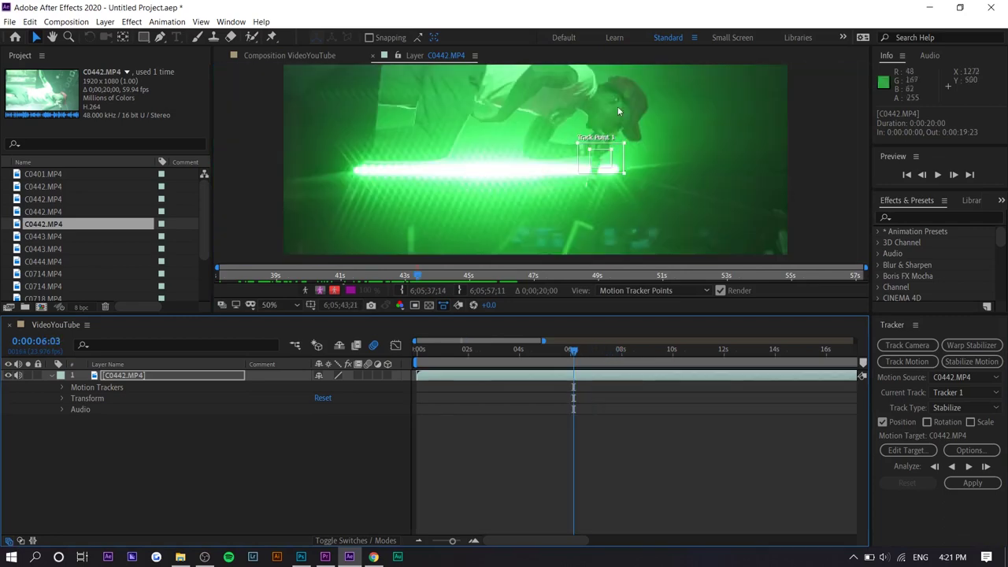
drag(609, 157, 623, 111)
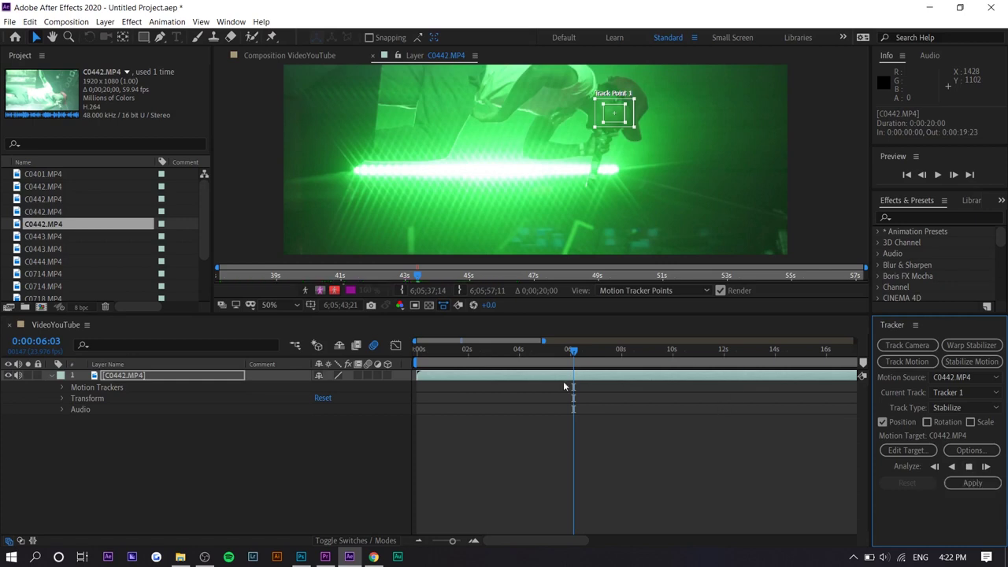
- Run Analyze Forward, reveal the tracker keyframes with U, and zoom the timeline to frames
click(970, 467)
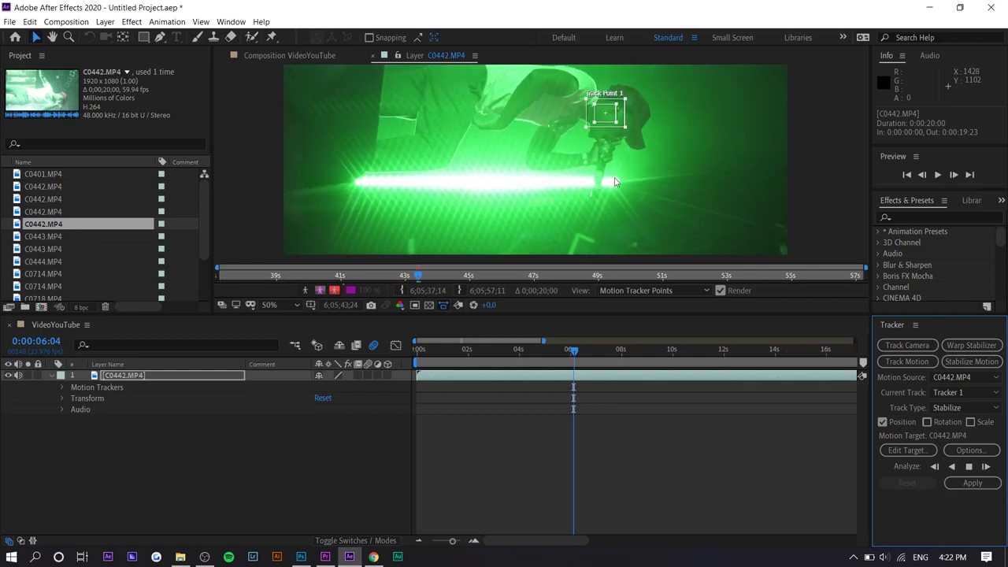
click(585, 381)
key(u)
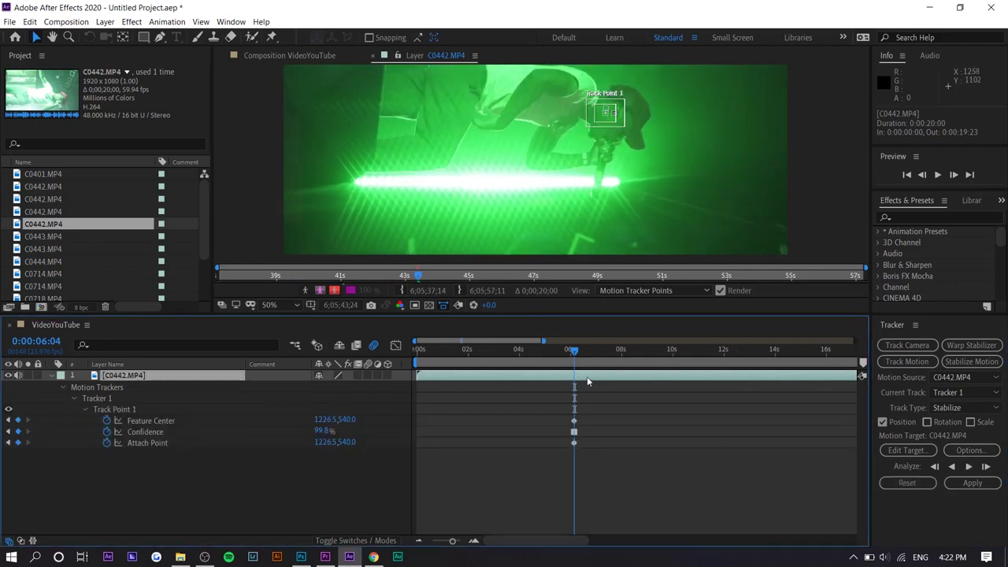
drag(543, 341, 470, 341)
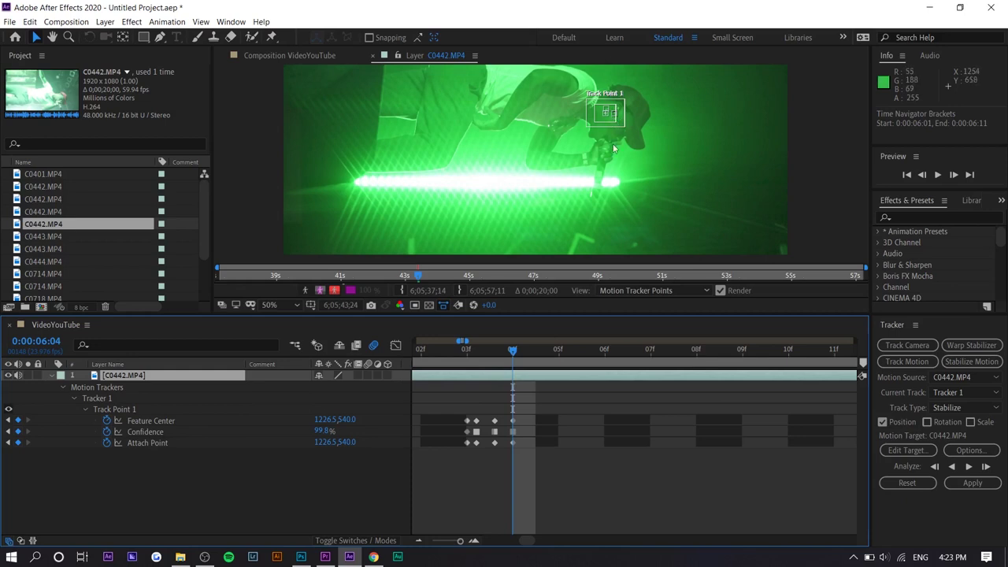
- Compare frames 03f and 04f, nudge Track Point 1 onto the face, then re-track and stop
click(482, 350)
click(495, 350)
click(481, 351)
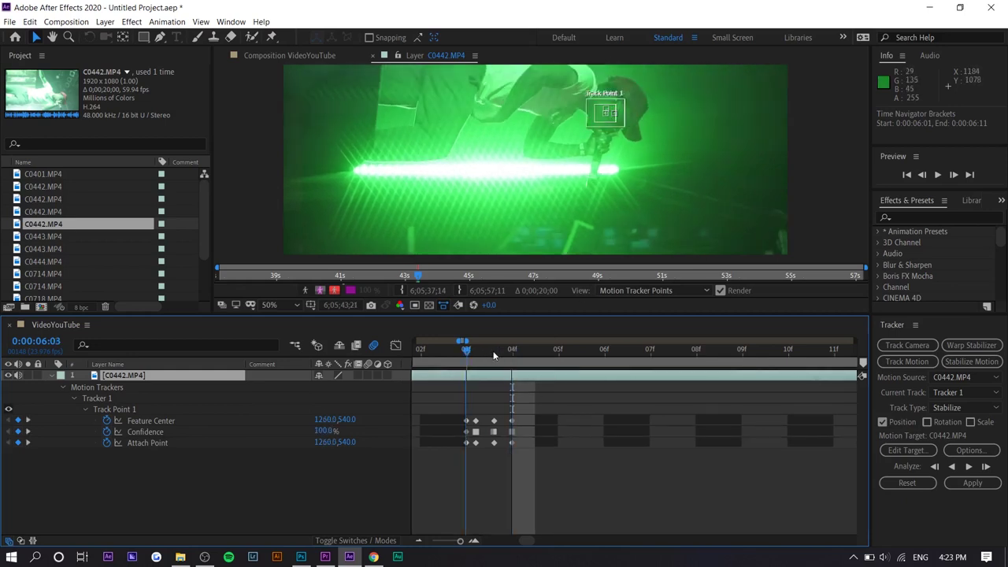
click(496, 349)
click(482, 350)
click(494, 357)
click(484, 352)
click(490, 348)
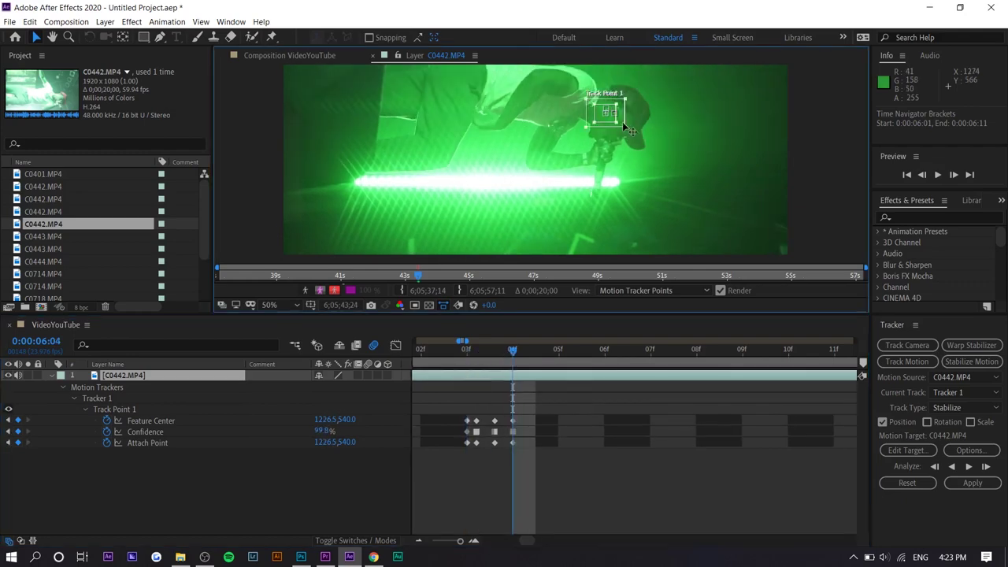
drag(622, 121, 627, 126)
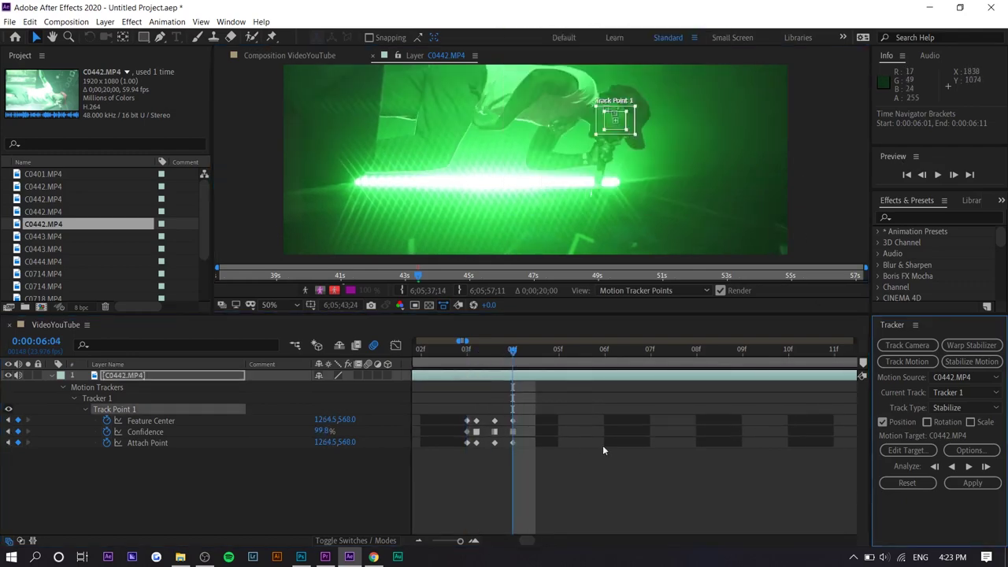
click(969, 466)
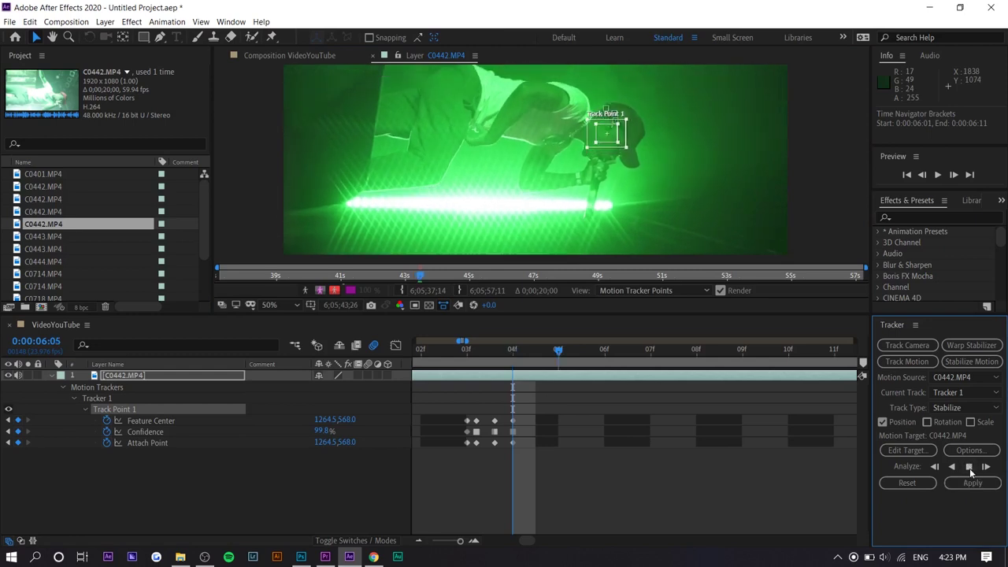
click(969, 467)
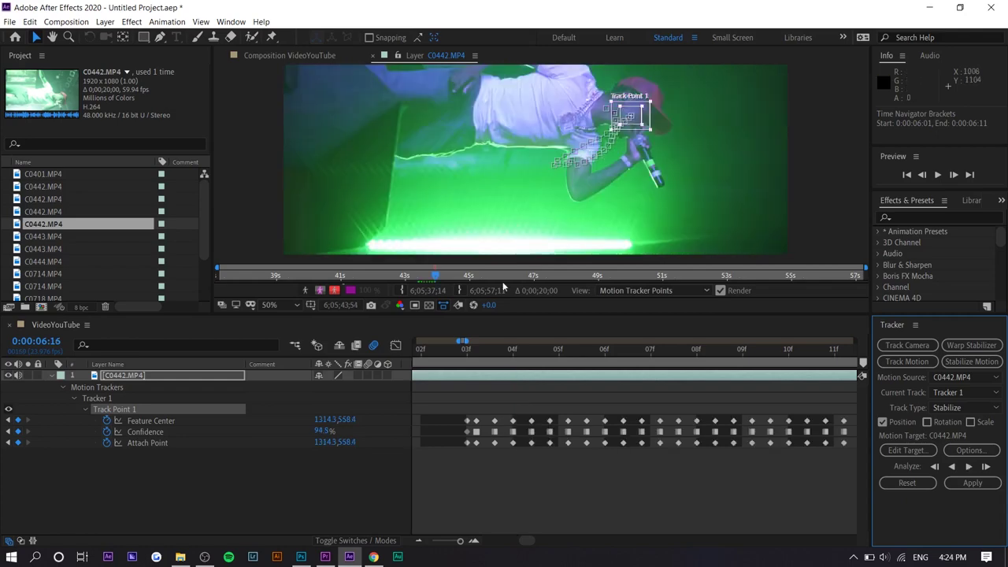
- Zoom the timeline out to 04s–16s and track the face forward to 0:00:07:11
key(minus)
key(minus)
key(minus)
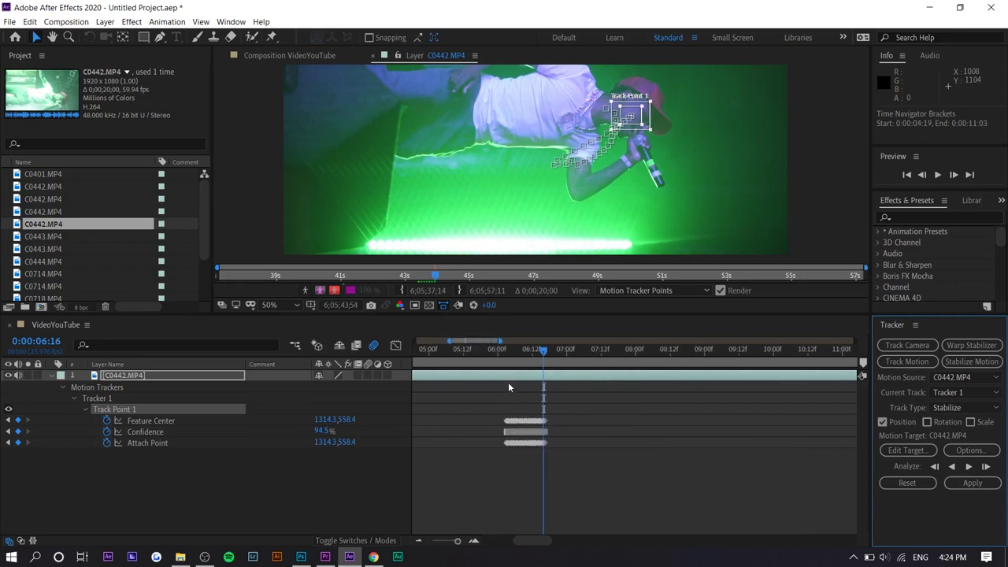
key(minus)
key(minus)
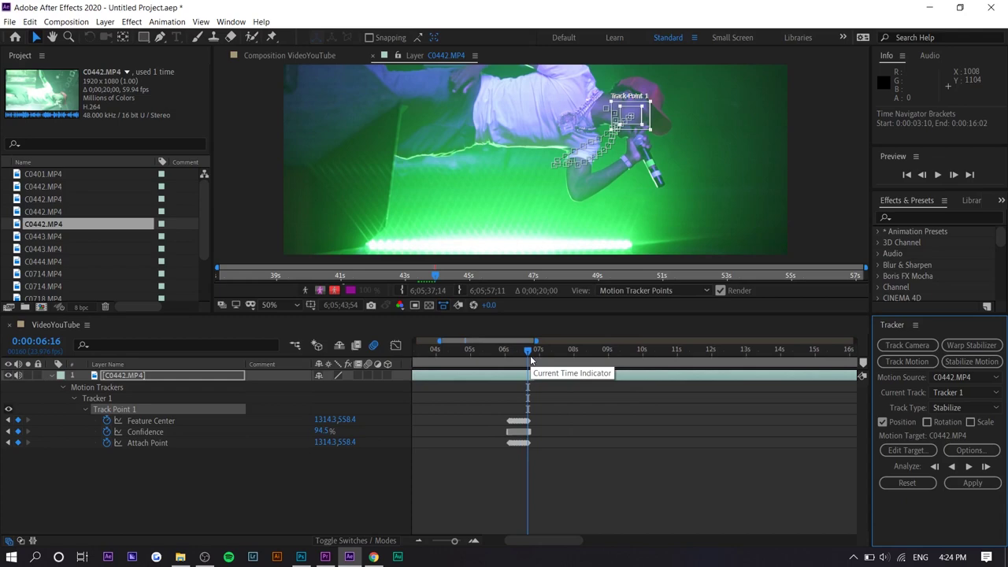
key(alt+Page_Down)
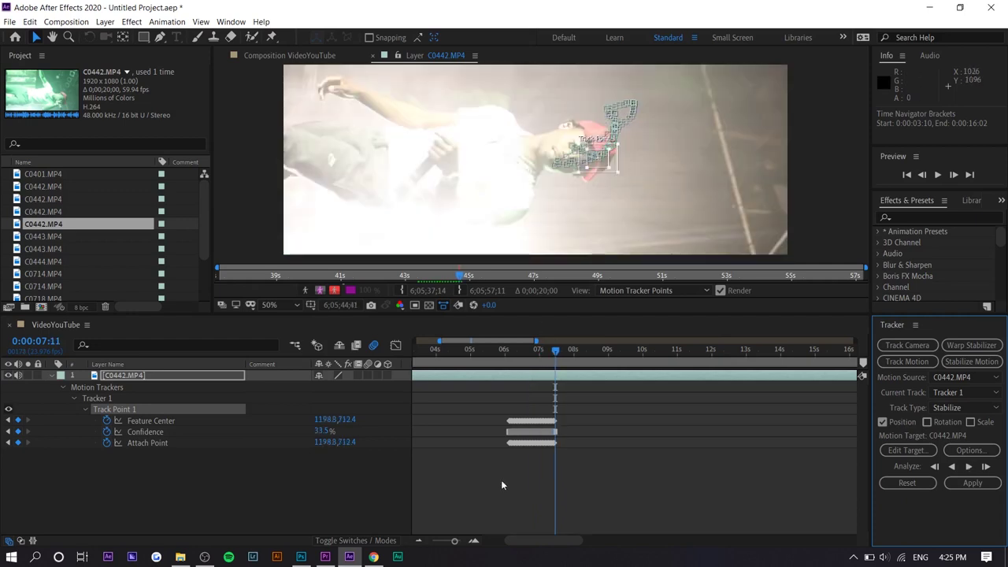
- Re-seat Track Point 1 on the face at 0:00:07:11 and track forward to 0:00:08:00
scroll(550, 434, up, 2)
scroll(550, 434, up, 2)
click(615, 354)
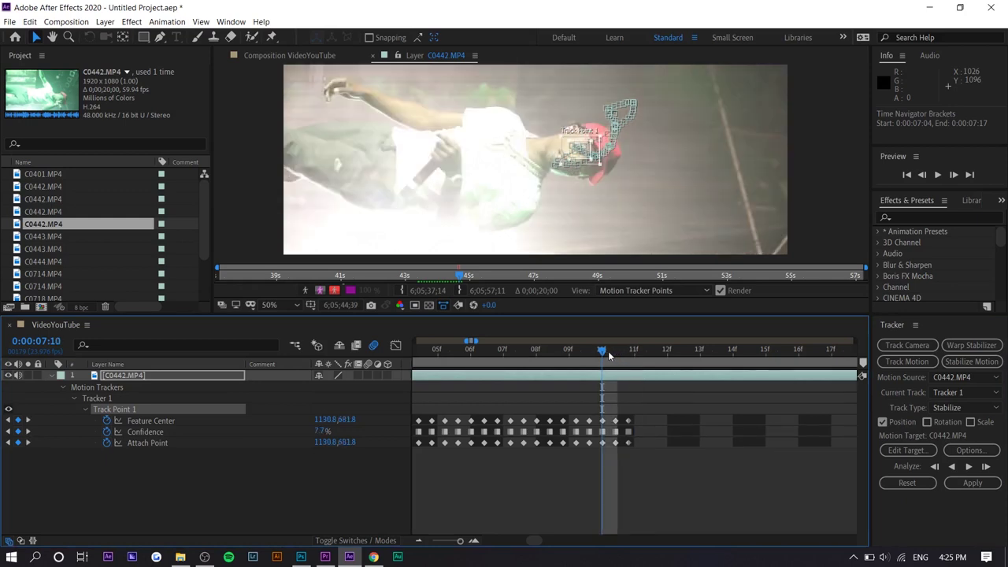
key(Page_Down)
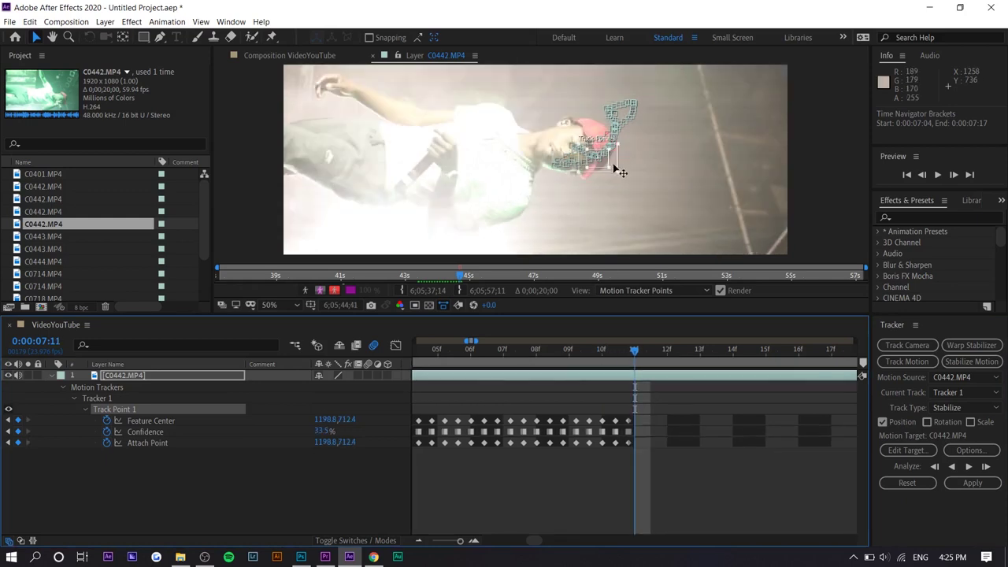
drag(610, 161, 580, 152)
click(967, 466)
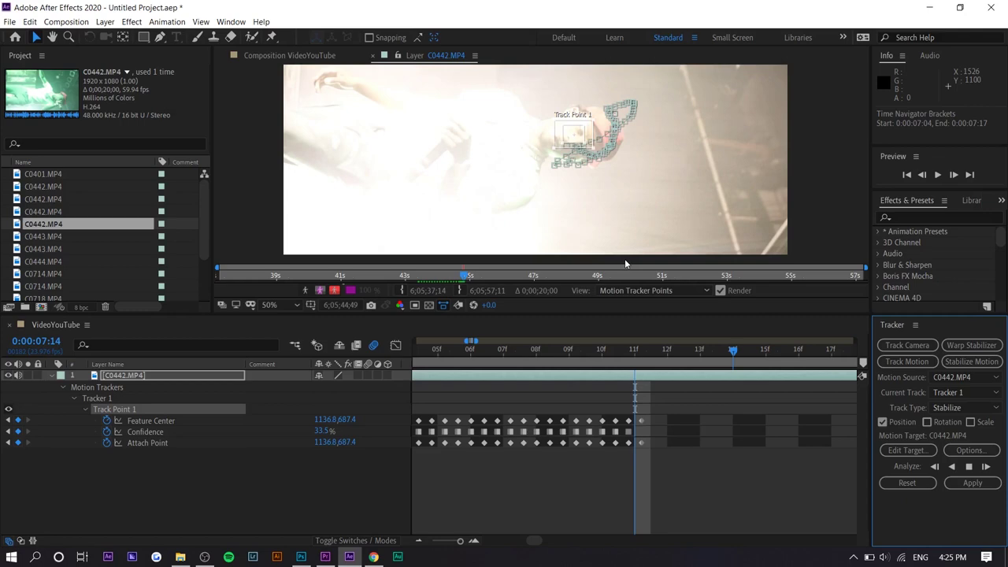
click(968, 466)
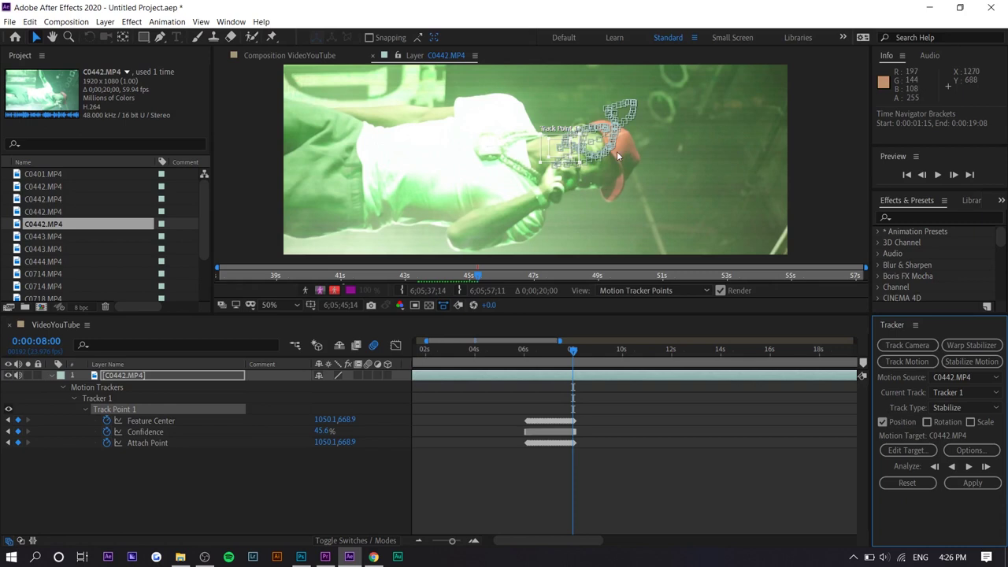
- Resume tracking, correct Track Point 1 onto the face, and track through to about 0:00:13:15
click(969, 467)
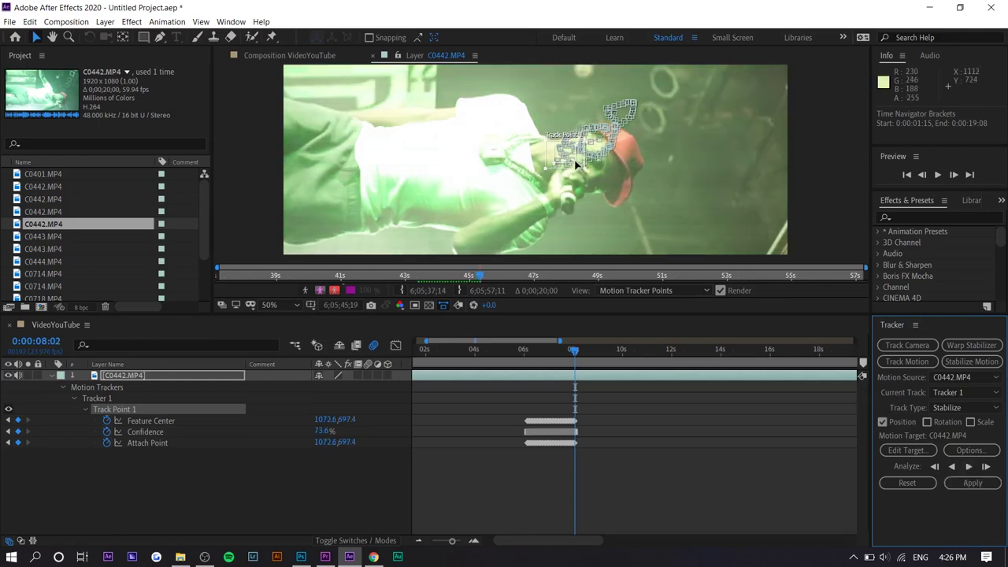
scroll(577, 163, up, 2)
drag(591, 168, 625, 165)
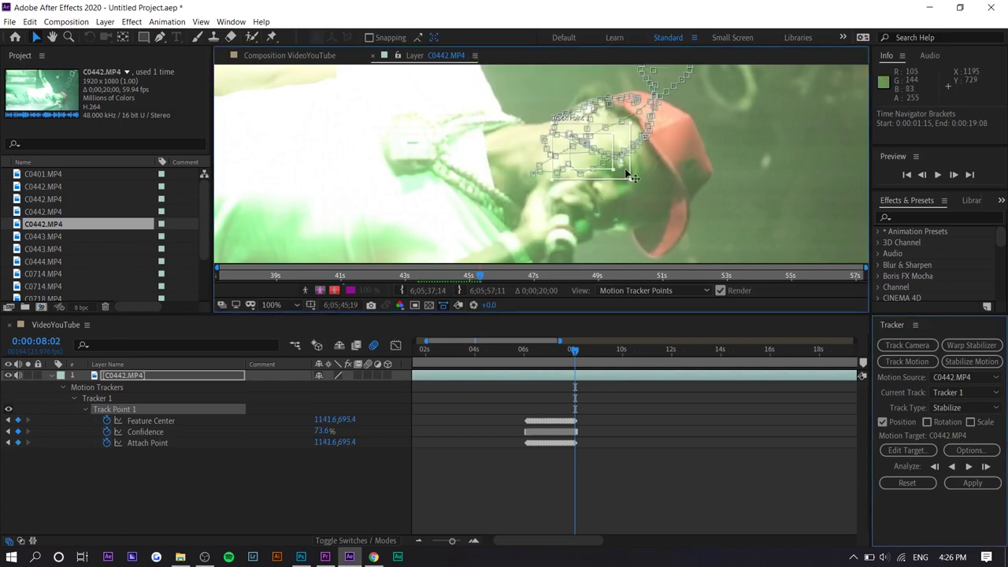
drag(630, 174, 625, 171)
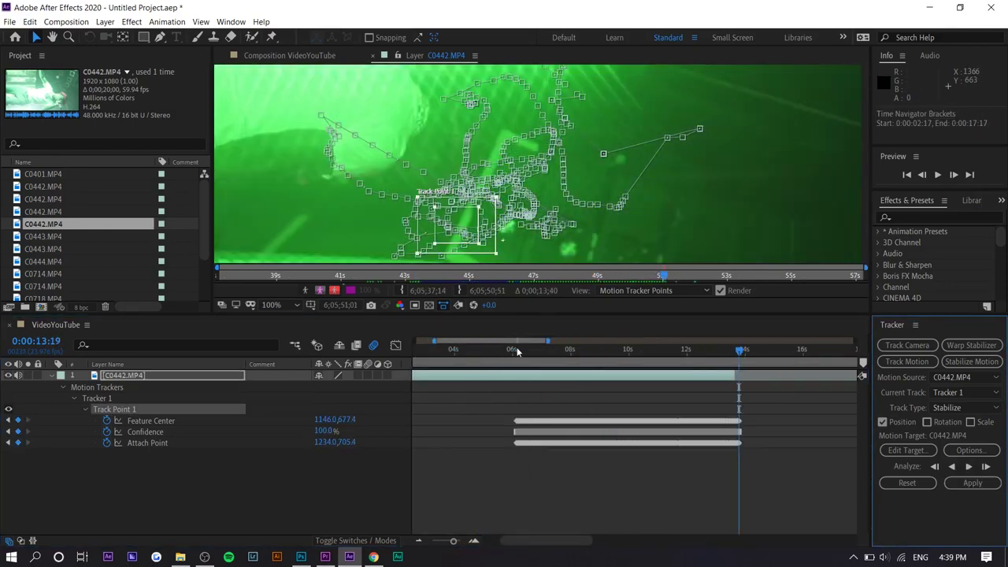
drag(516, 351, 526, 389)
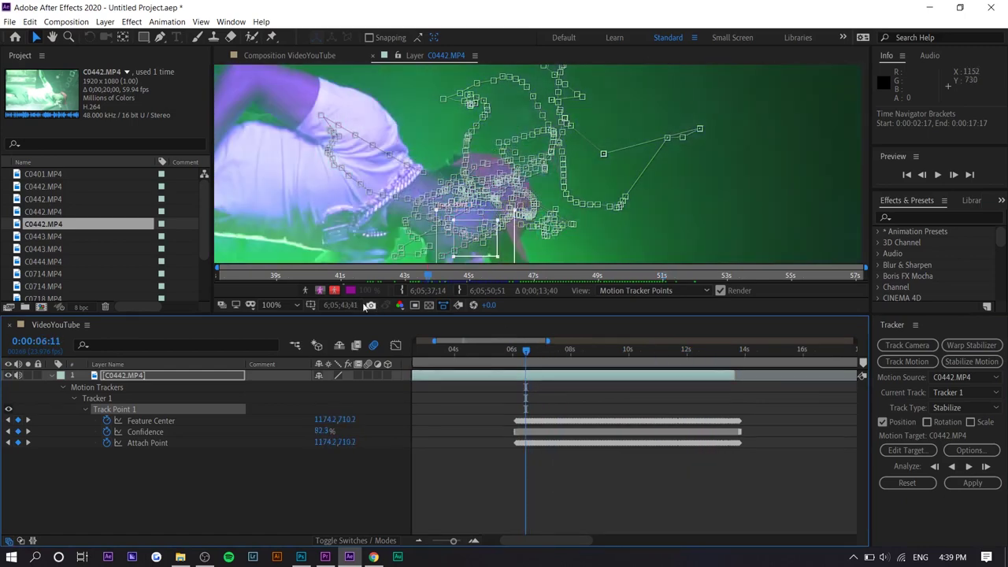
key(shift+slash)
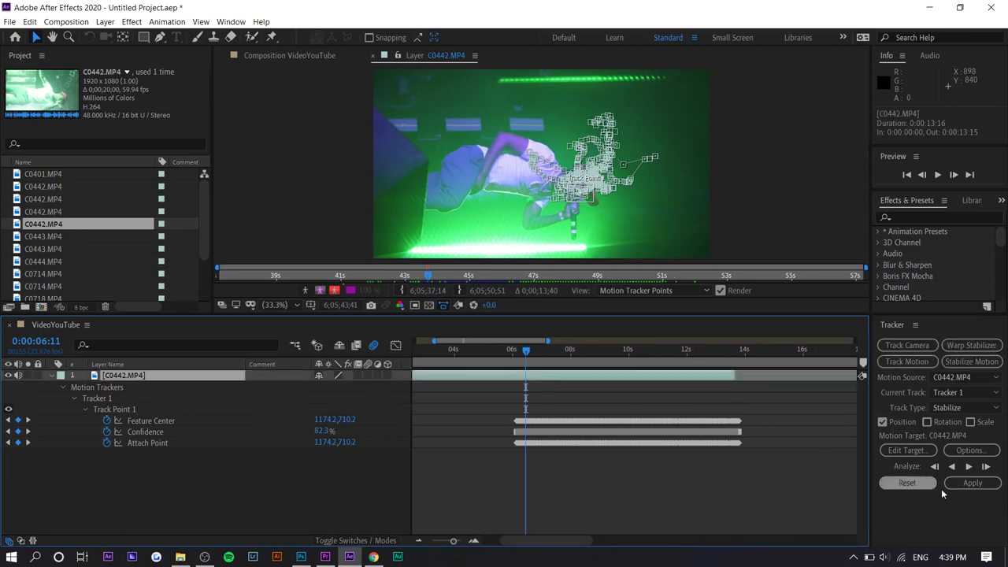
- Apply the track to C0442.MP4 as X and Y stabilization and preview the result
click(963, 485)
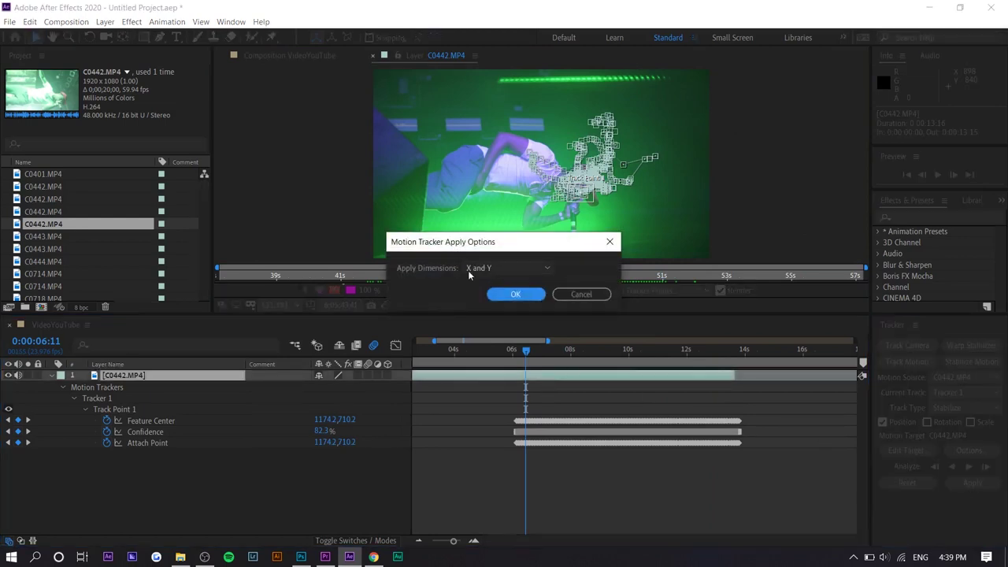
click(515, 294)
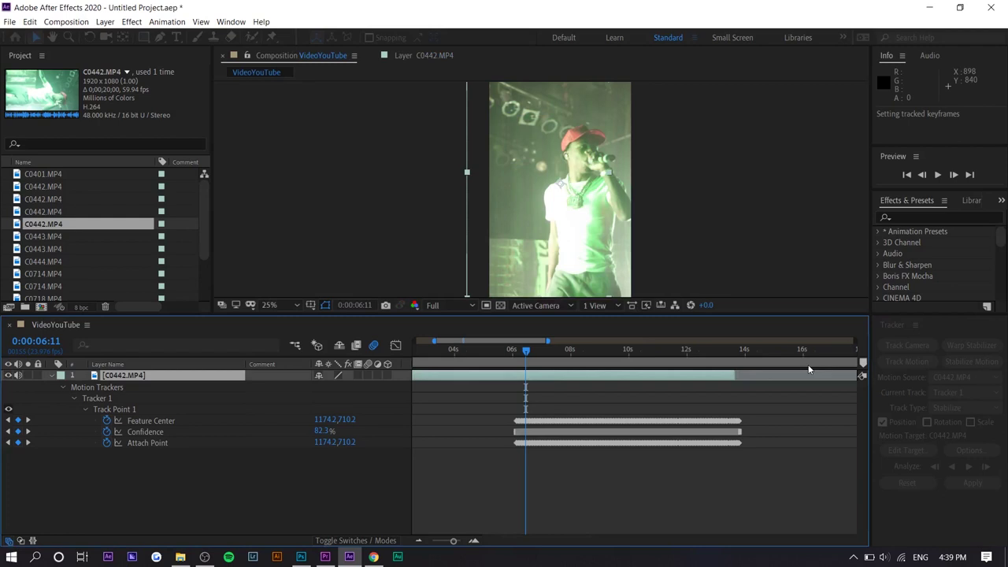
click(546, 359)
drag(548, 360, 591, 356)
click(556, 380)
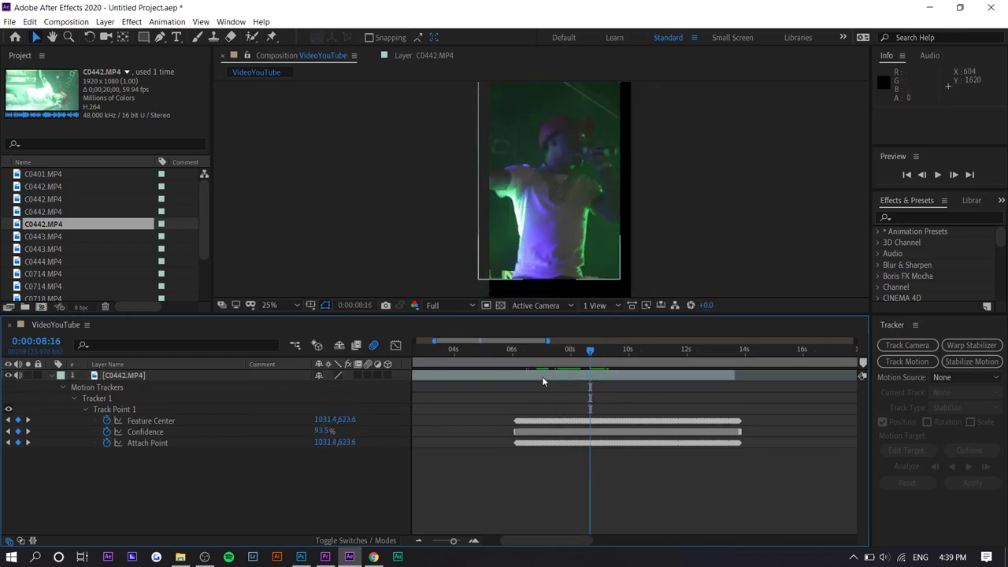
- Scale C0442.MP4 to 206% and lower its Position to 540,1193, checking frames for black edges
click(51, 376)
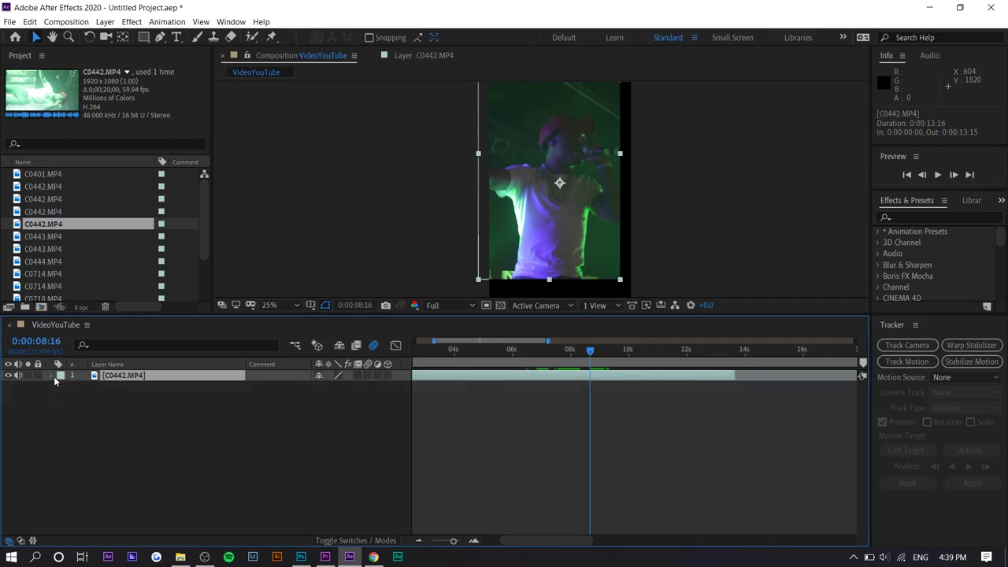
click(51, 376)
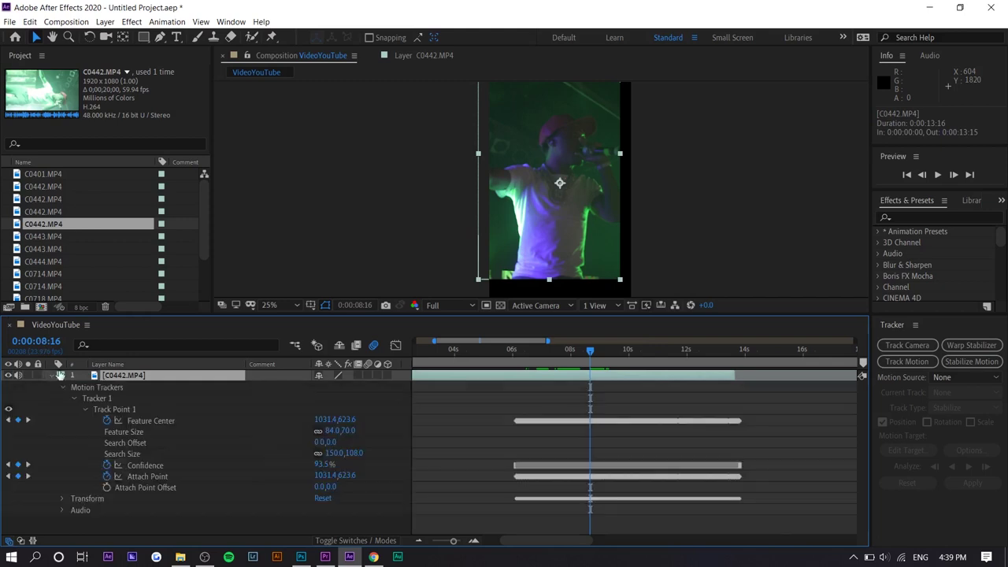
click(62, 499)
scroll(75, 488, down, 1)
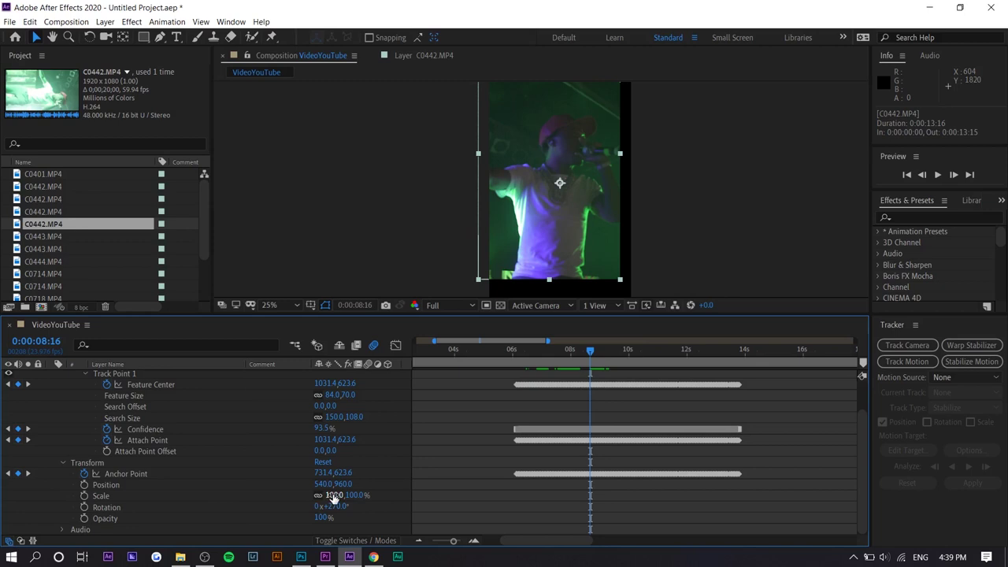
drag(335, 496, 708, 479)
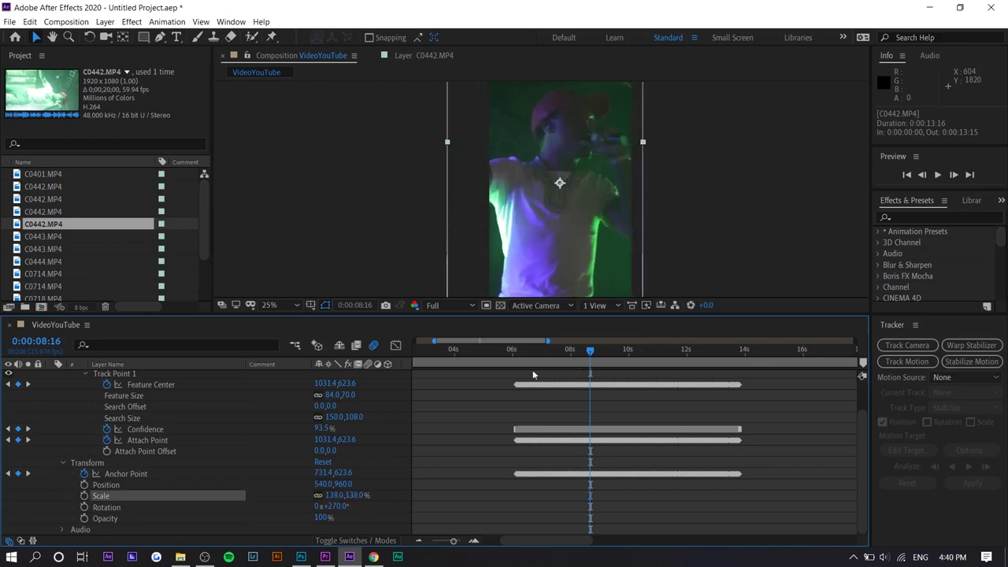
drag(519, 356, 526, 356)
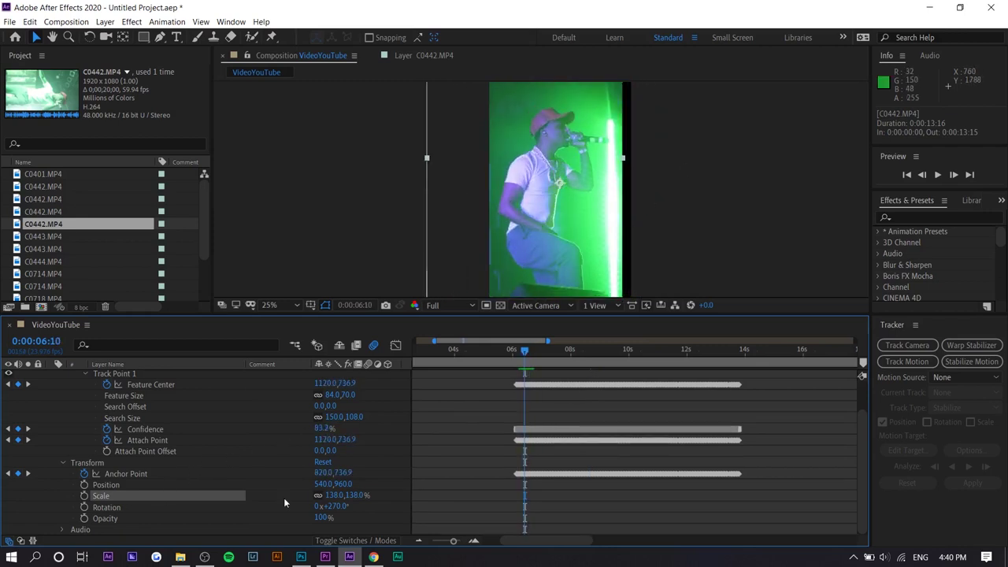
drag(334, 504, 464, 441)
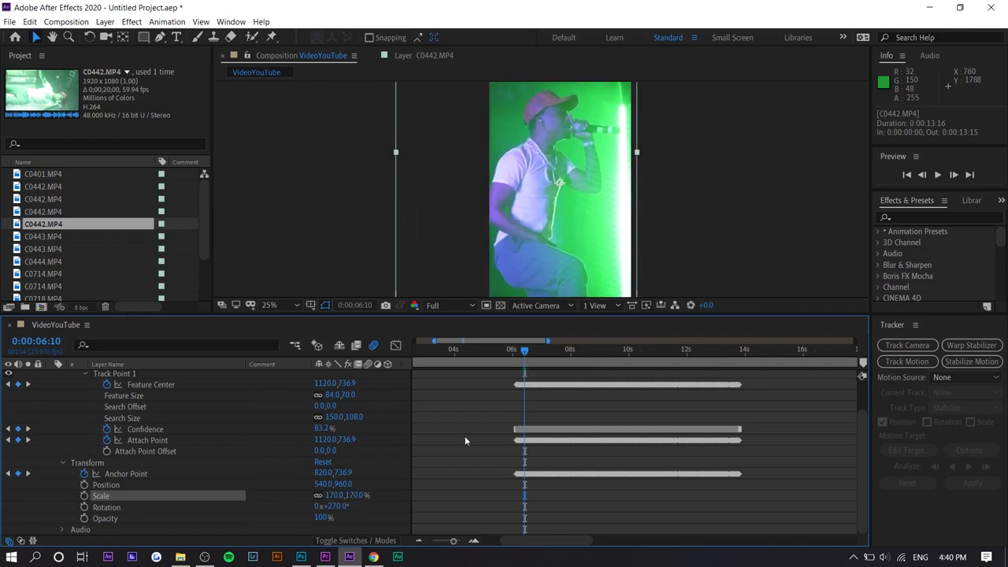
drag(534, 354, 552, 355)
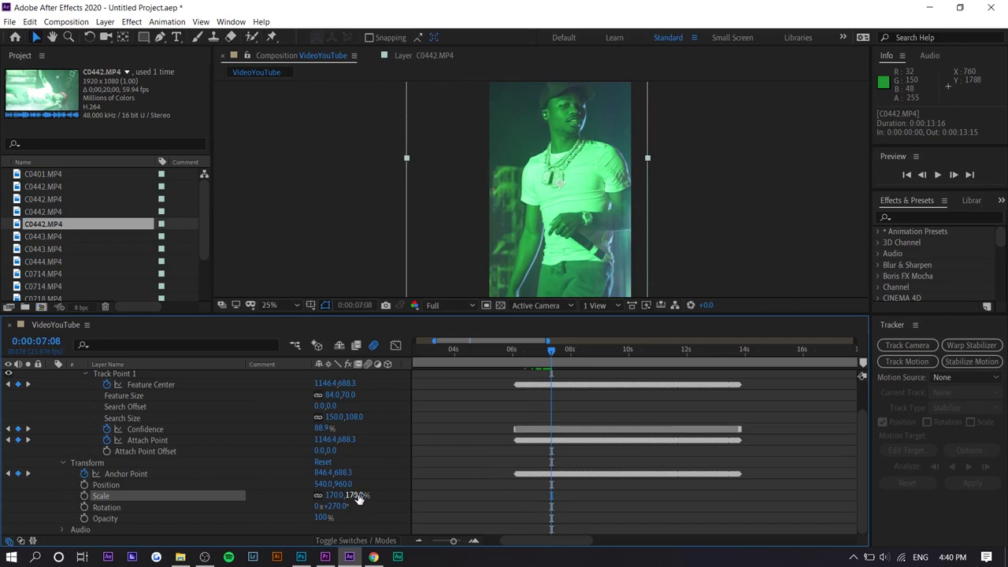
drag(352, 485, 408, 481)
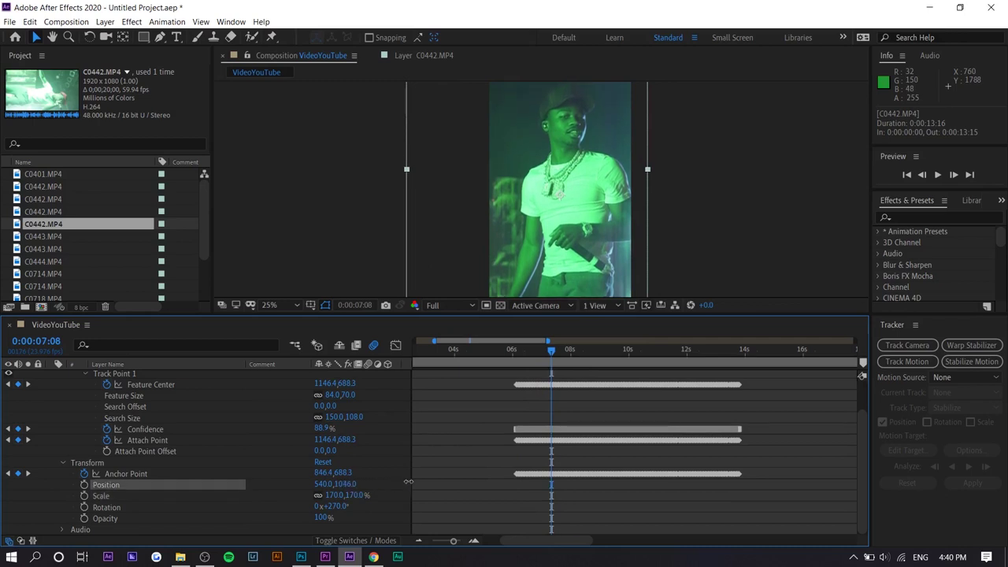
key(shift+Page_Up)
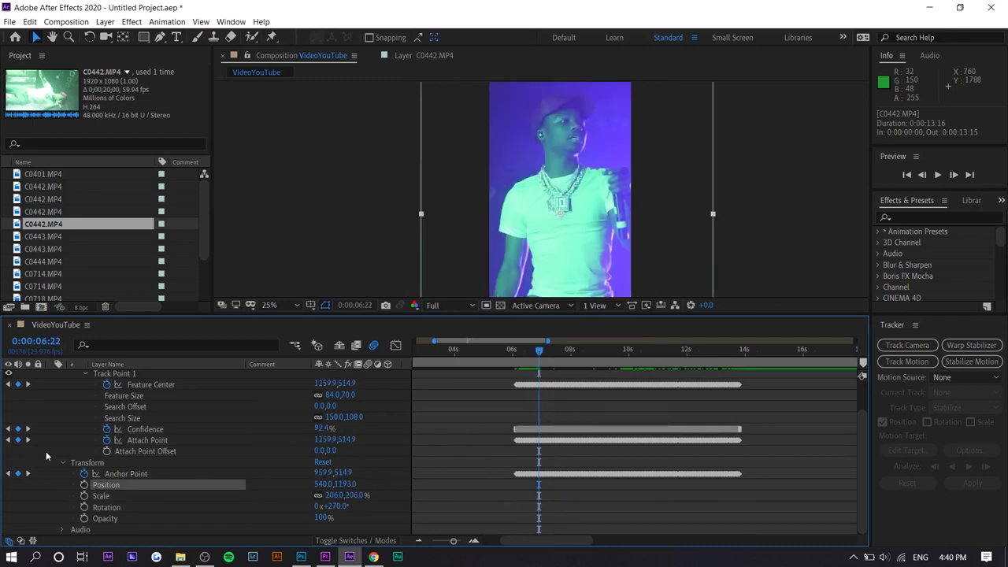
scroll(65, 393, up, 3)
- Collapse the C0442.MP4 layer and switch on its Motion Blur
click(55, 375)
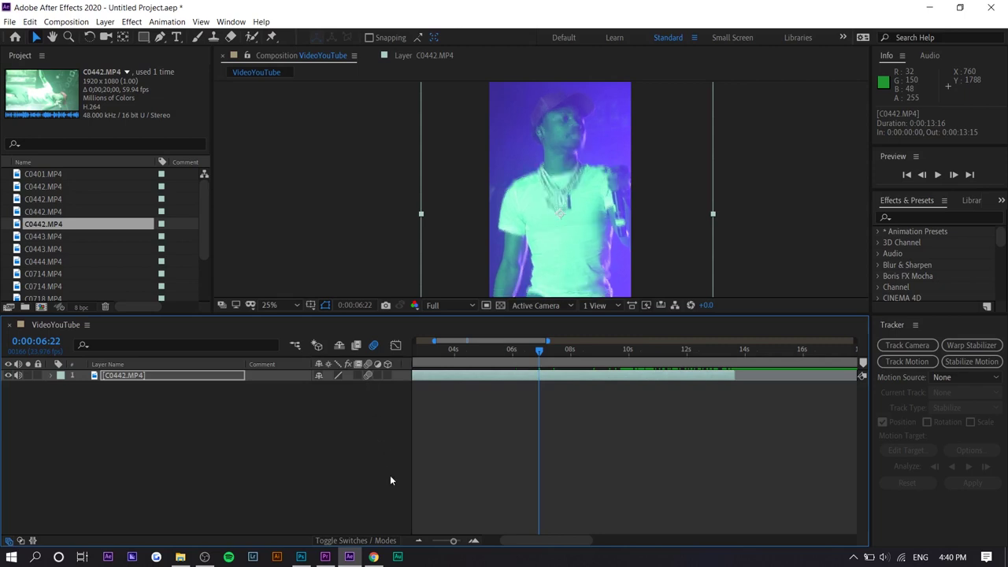
click(368, 376)
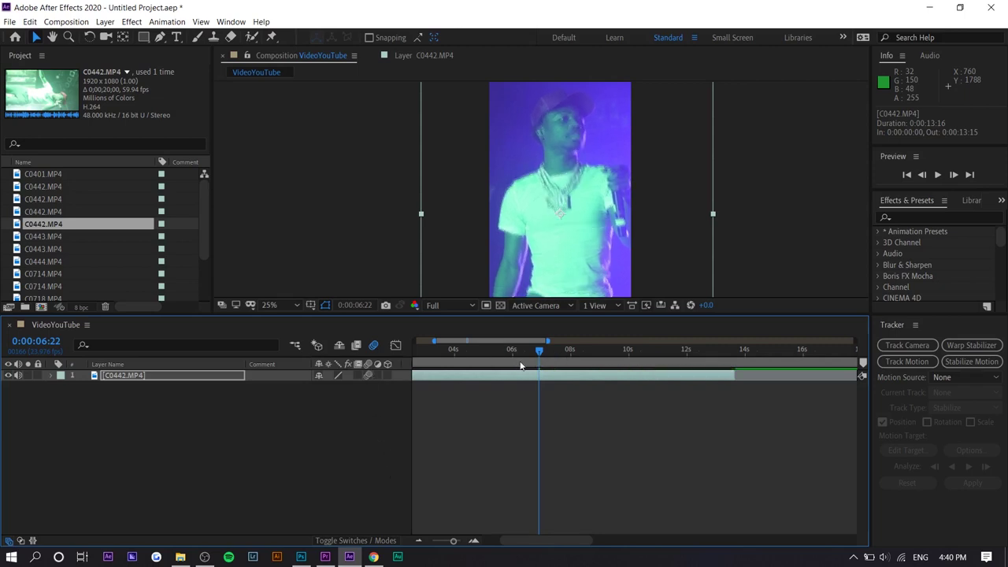